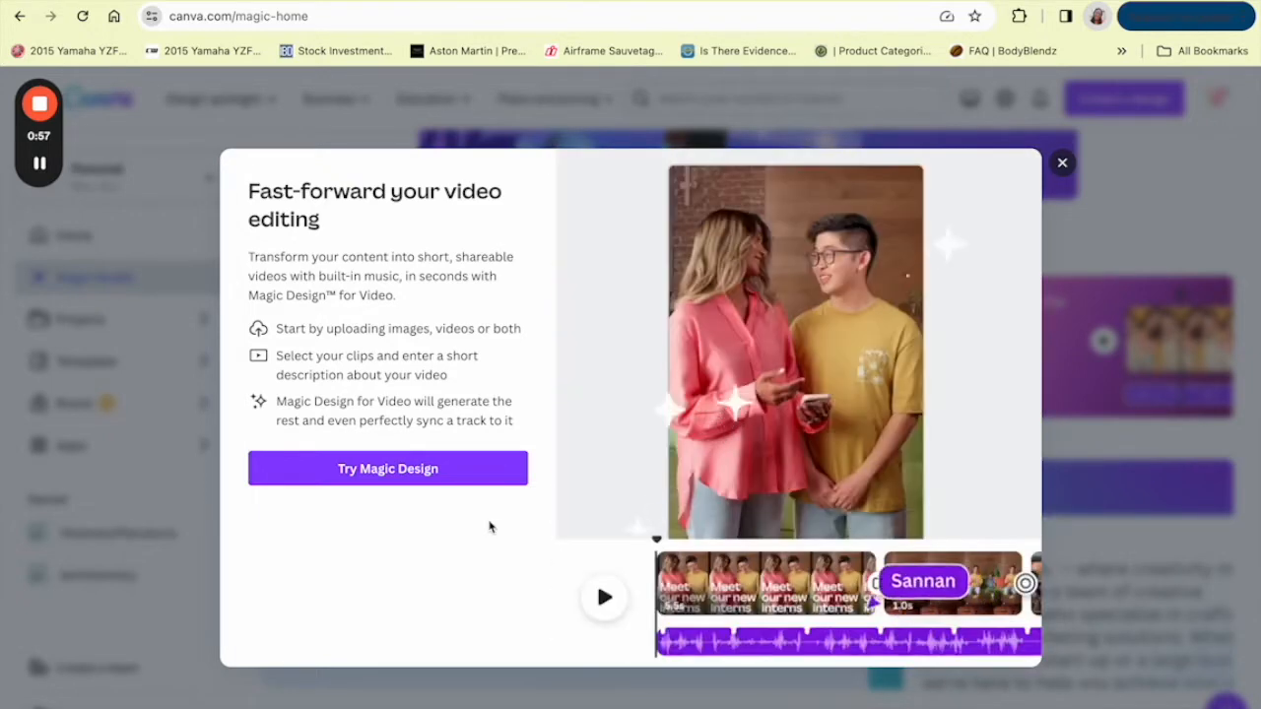
Start Magic Design for Video and pick the first two uploaded files for the video.
{"action": "left_click", "coordinate": [459, 477]}
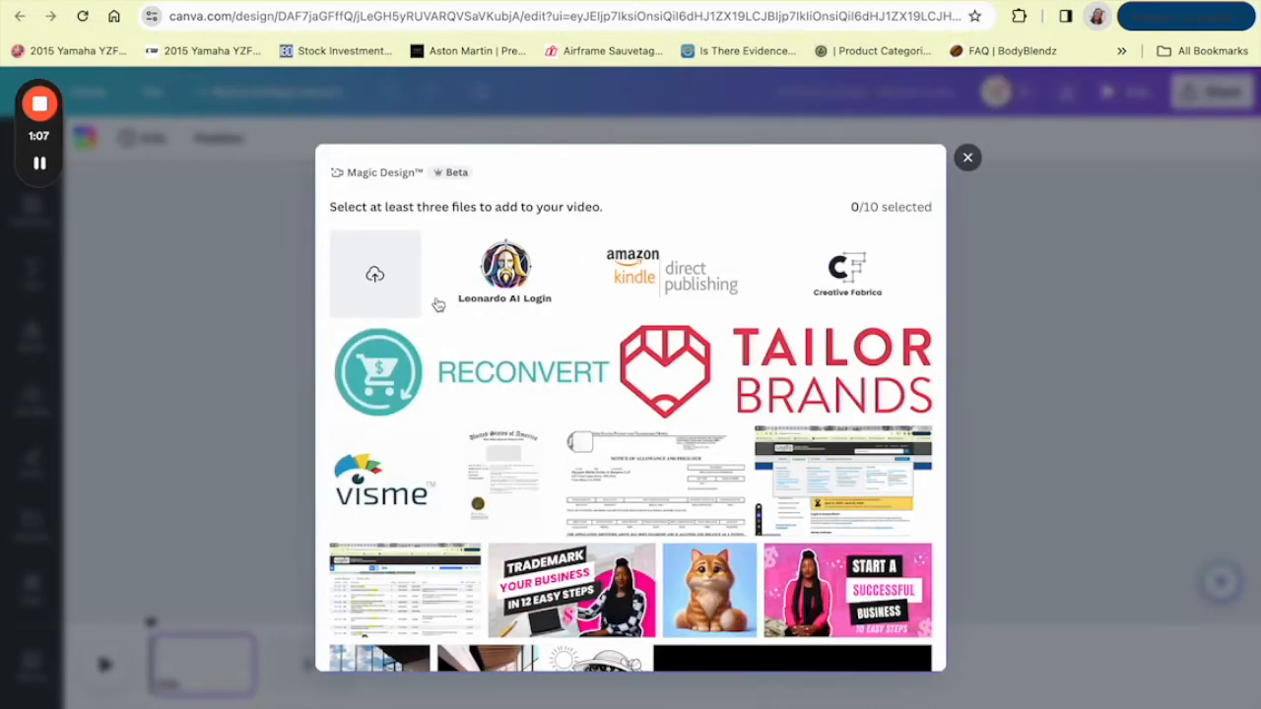
{"action": "scroll", "coordinate": [611, 469], "scroll_direction": "down", "scroll_amount": 5}
{"action": "scroll", "coordinate": [615, 467], "scroll_direction": "down", "scroll_amount": 4}
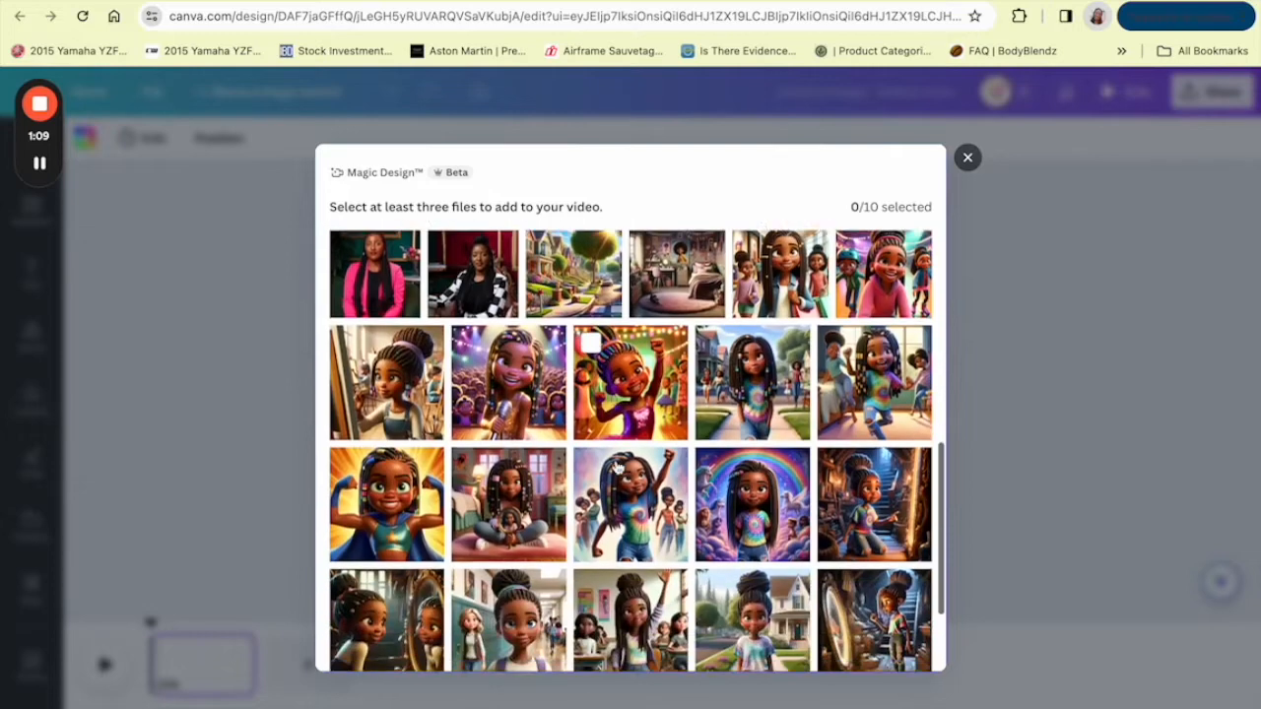
{"action": "scroll", "coordinate": [631, 513], "scroll_direction": "down", "scroll_amount": 1}
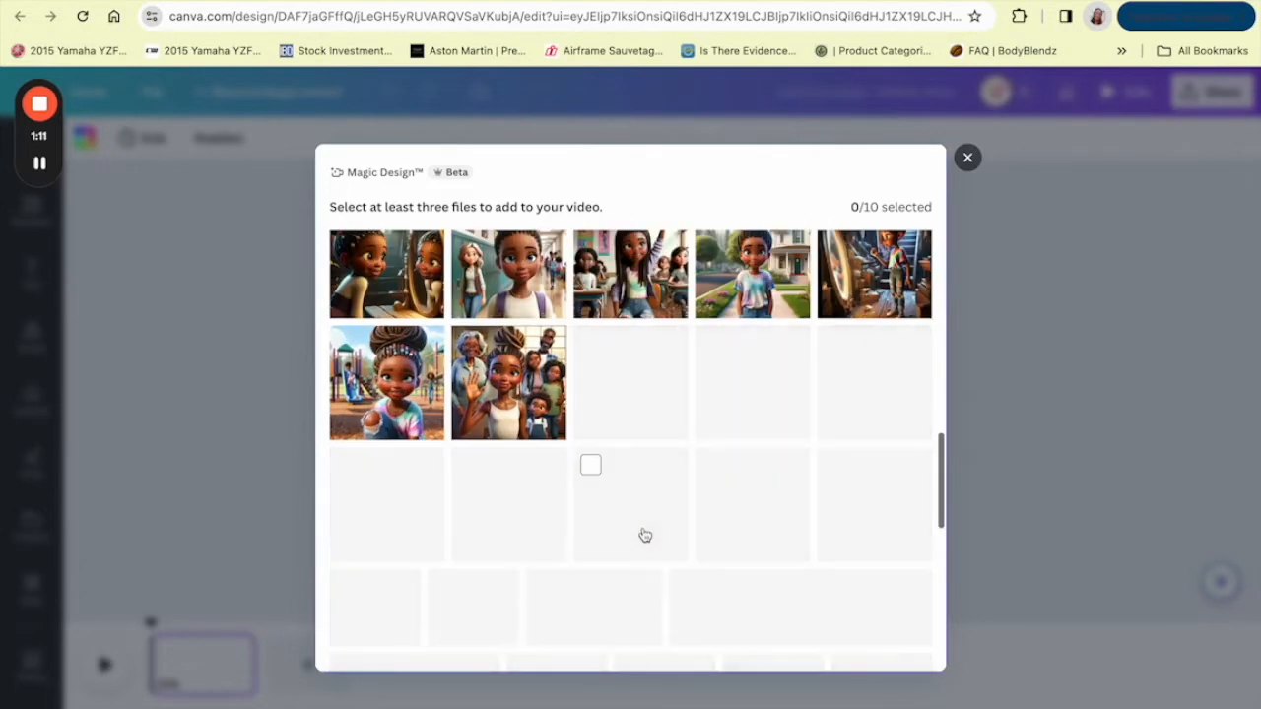
{"action": "scroll", "coordinate": [644, 535], "scroll_direction": "down", "scroll_amount": 4}
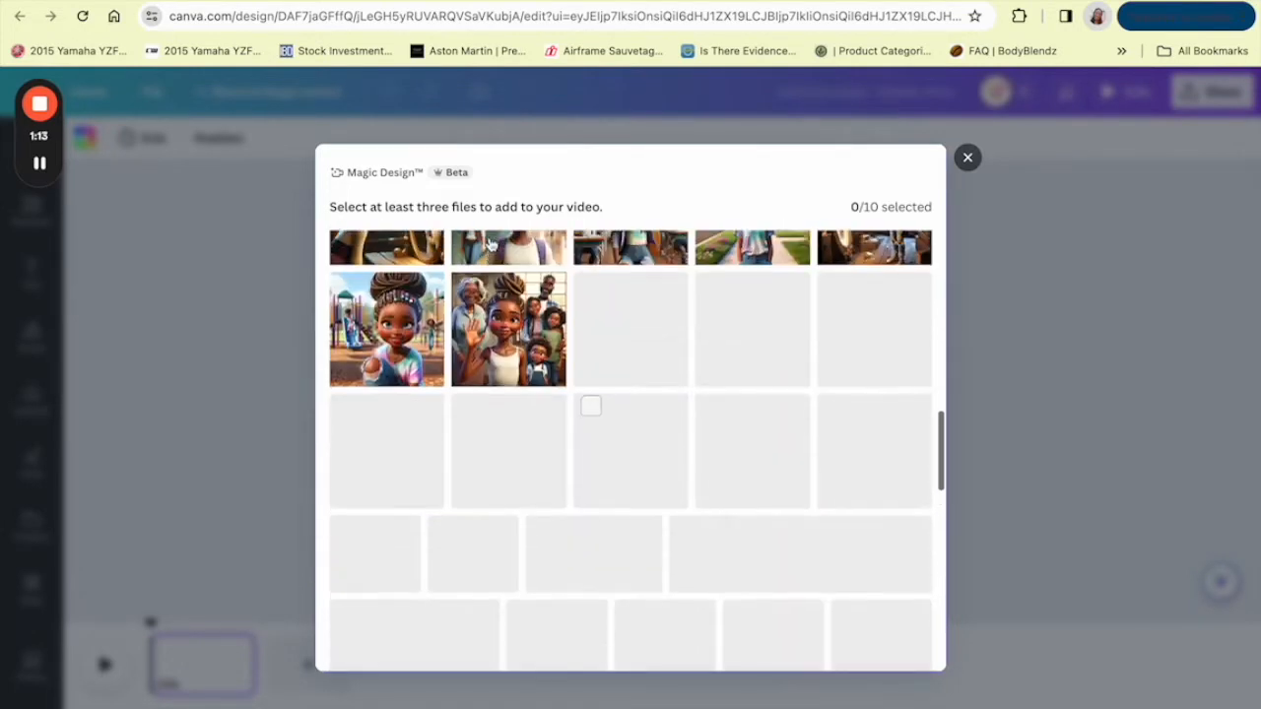
{"action": "scroll", "coordinate": [491, 255], "scroll_direction": "down", "scroll_amount": 10}
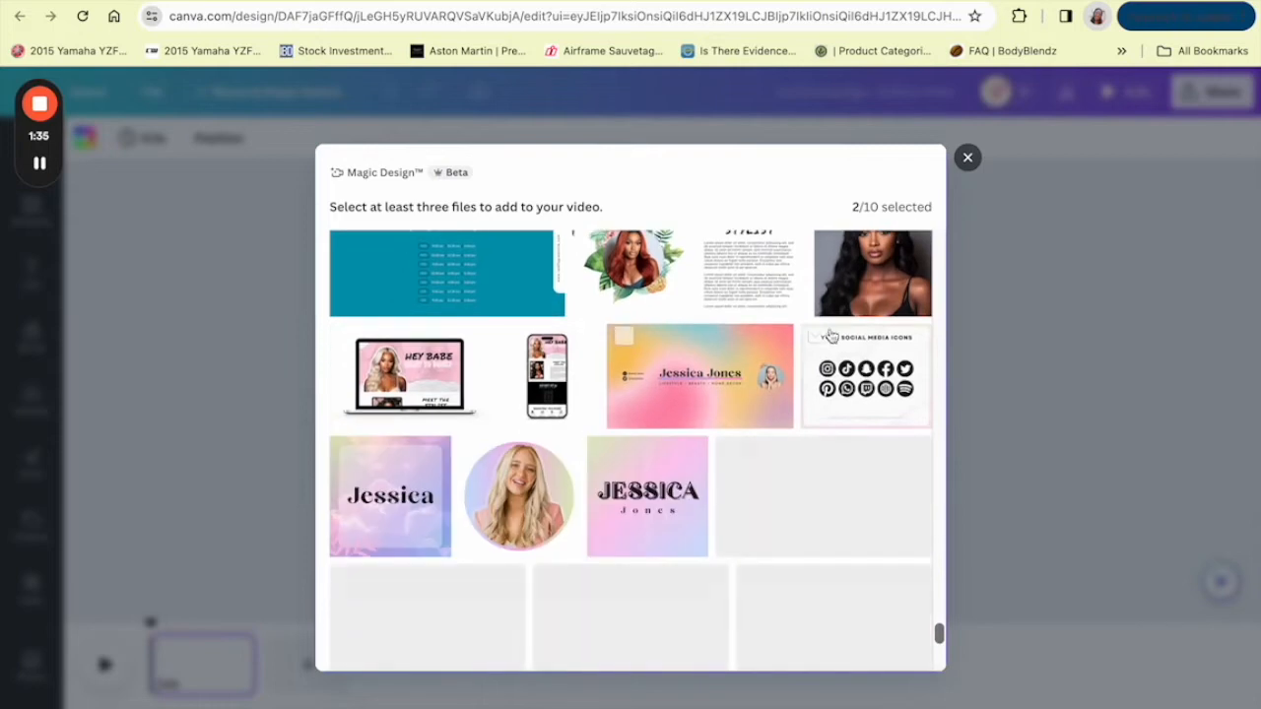
Add the uploaded photo of a tablet lying on a wooden desk beside a laptop and coffee cup to the selected files.
{"action": "scroll", "coordinate": [822, 343], "scroll_direction": "down", "scroll_amount": 5}
{"action": "scroll", "coordinate": [810, 350], "scroll_direction": "up", "scroll_amount": 2}
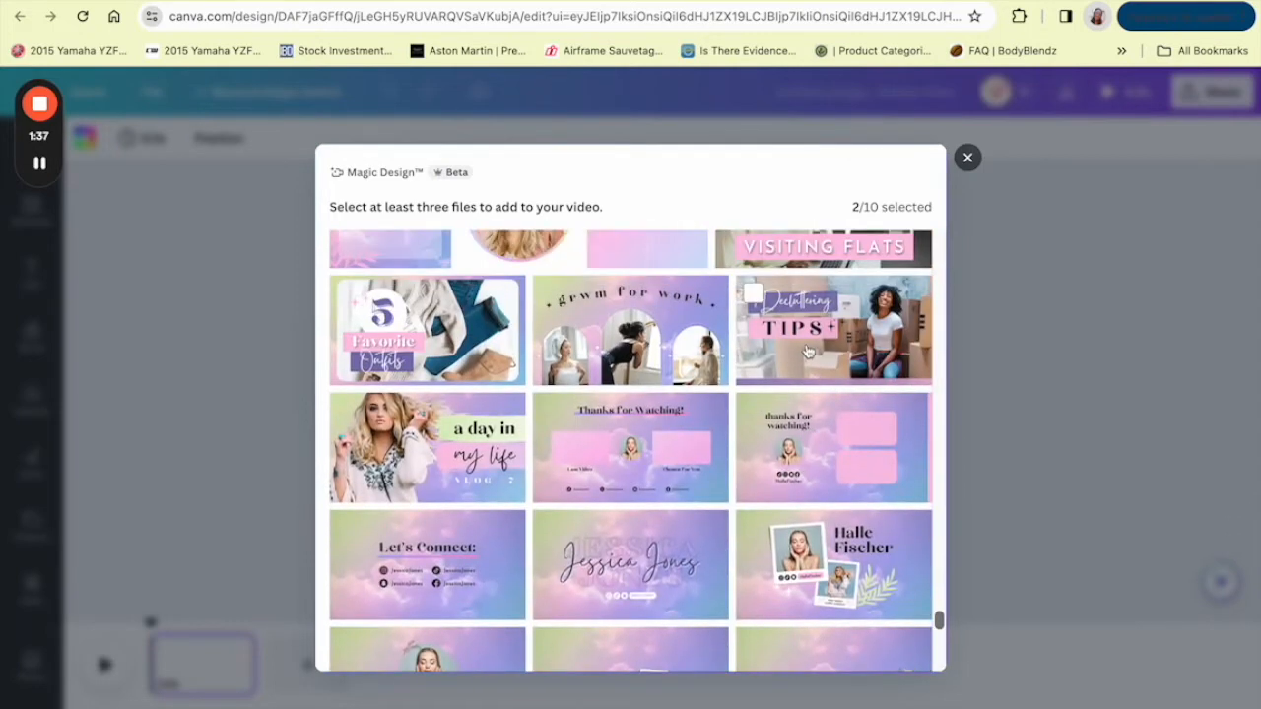
{"action": "scroll", "coordinate": [737, 298], "scroll_direction": "down", "scroll_amount": 15}
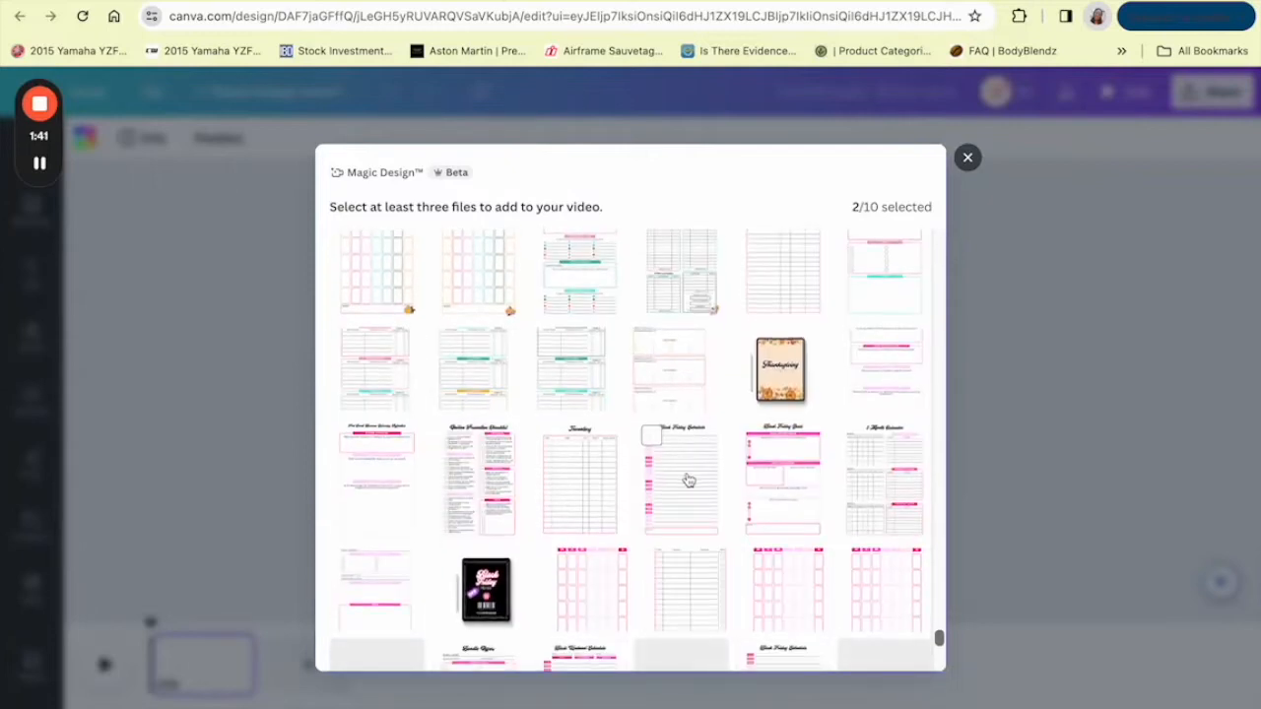
{"action": "scroll", "coordinate": [686, 471], "scroll_direction": "down", "scroll_amount": 5}
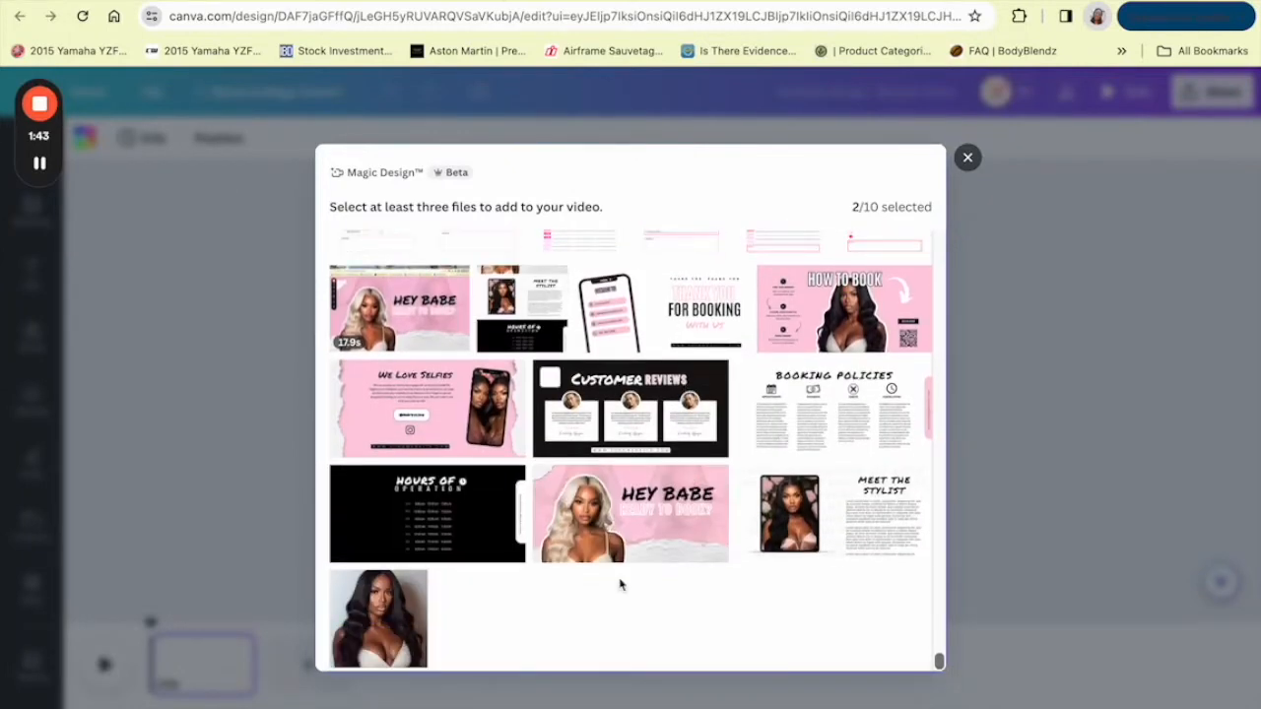
{"action": "scroll", "coordinate": [620, 556], "scroll_direction": "down", "scroll_amount": 8}
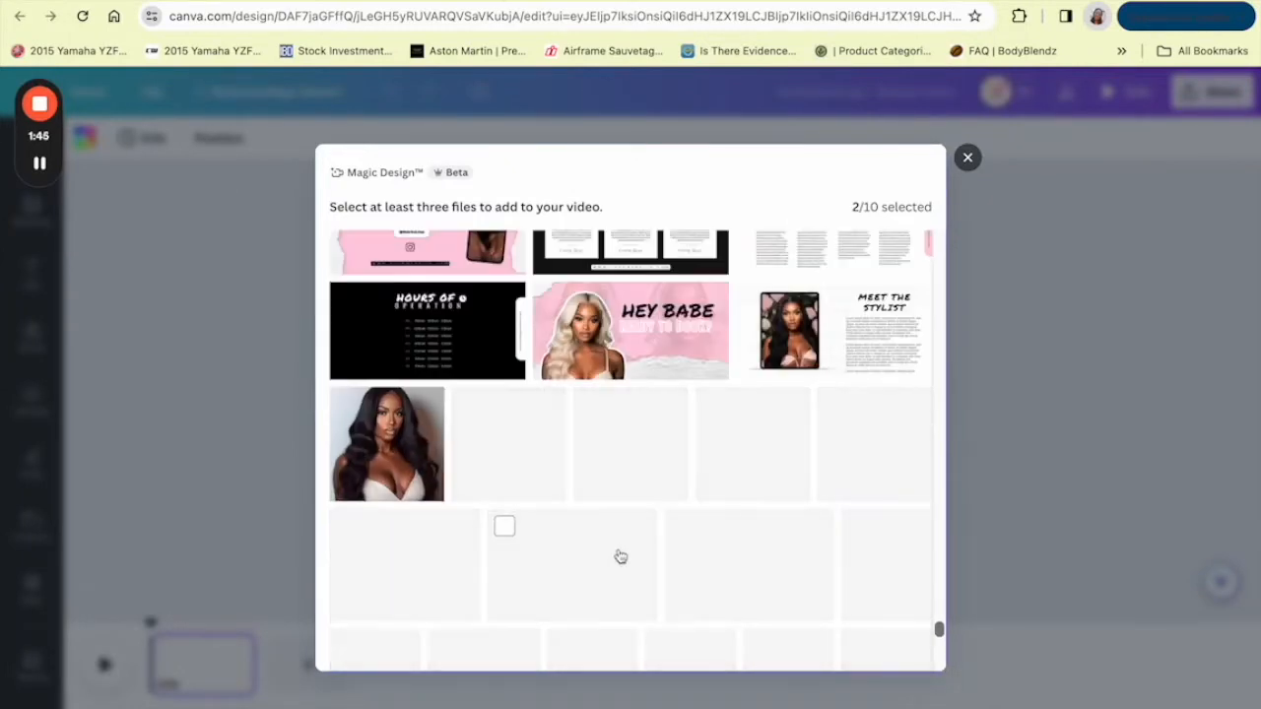
{"action": "scroll", "coordinate": [621, 557], "scroll_direction": "down", "scroll_amount": 1}
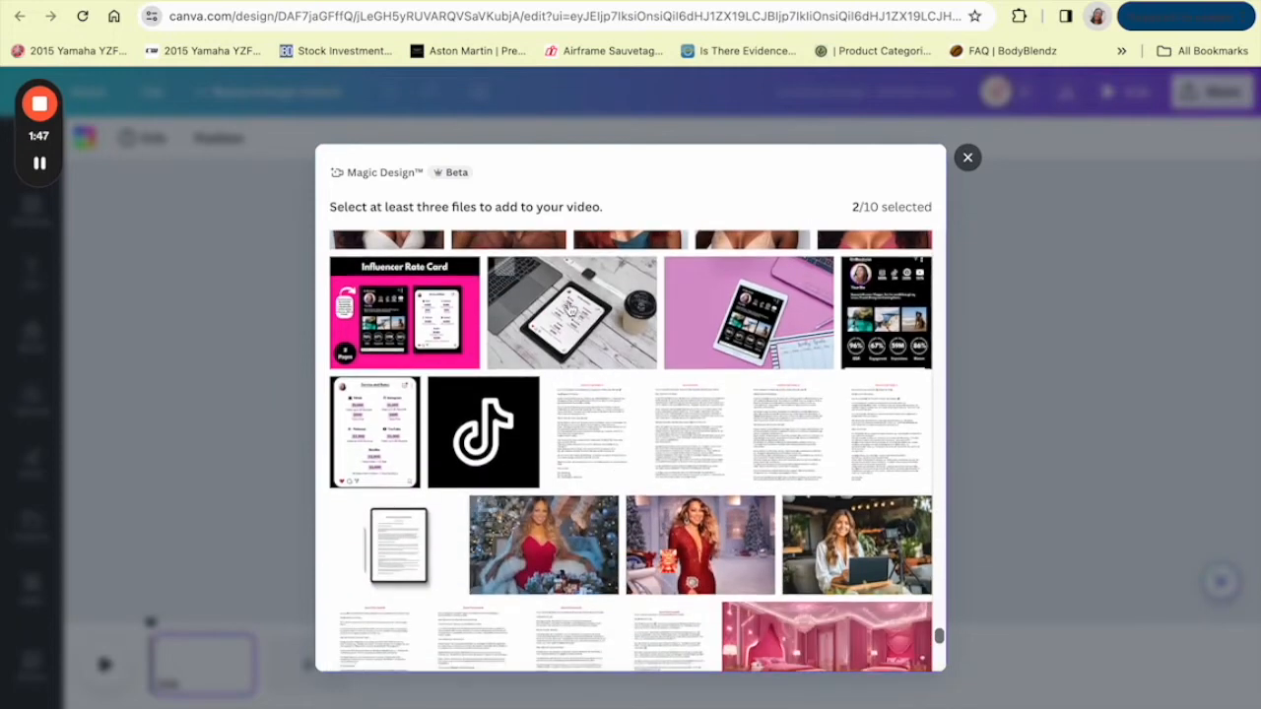
{"action": "left_click", "coordinate": [507, 288]}
Add the two photos of a woman working in a café and the photo of the woman in a turtleneck to the selection.
{"action": "scroll", "coordinate": [705, 310], "scroll_direction": "down", "scroll_amount": 10}
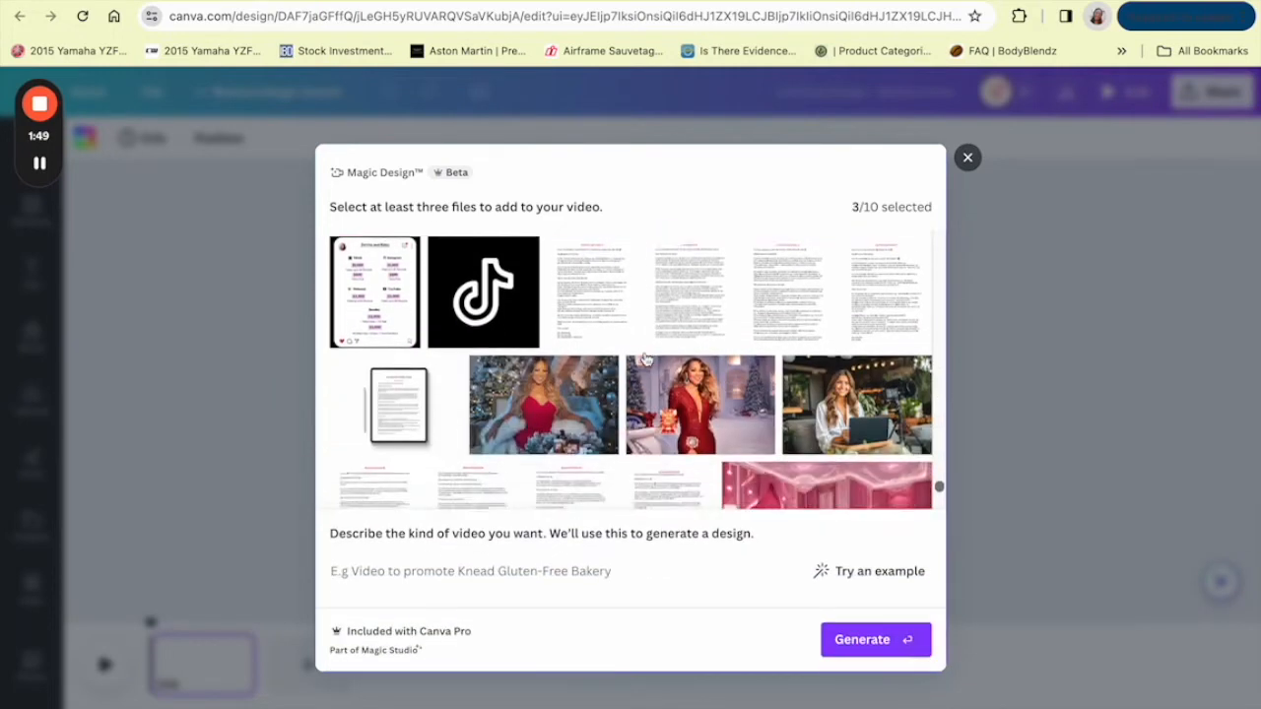
{"action": "scroll", "coordinate": [641, 400], "scroll_direction": "down", "scroll_amount": 10}
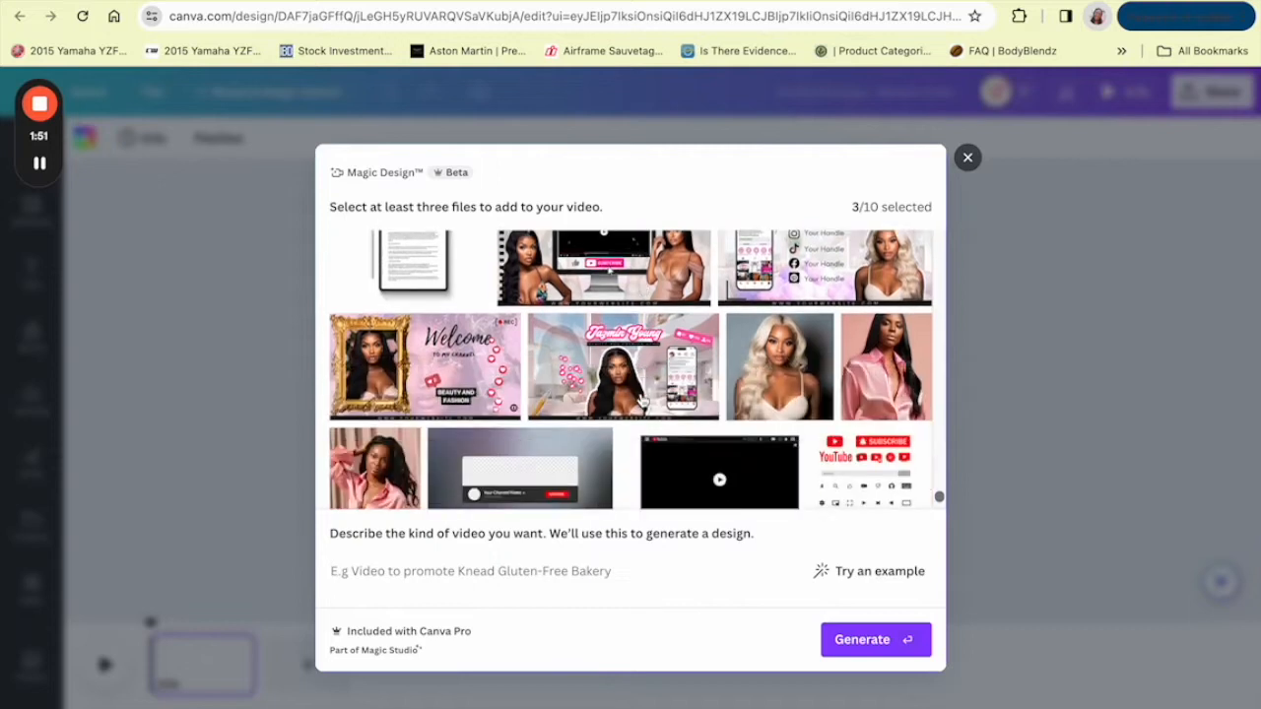
{"action": "scroll", "coordinate": [640, 399], "scroll_direction": "down", "scroll_amount": 1}
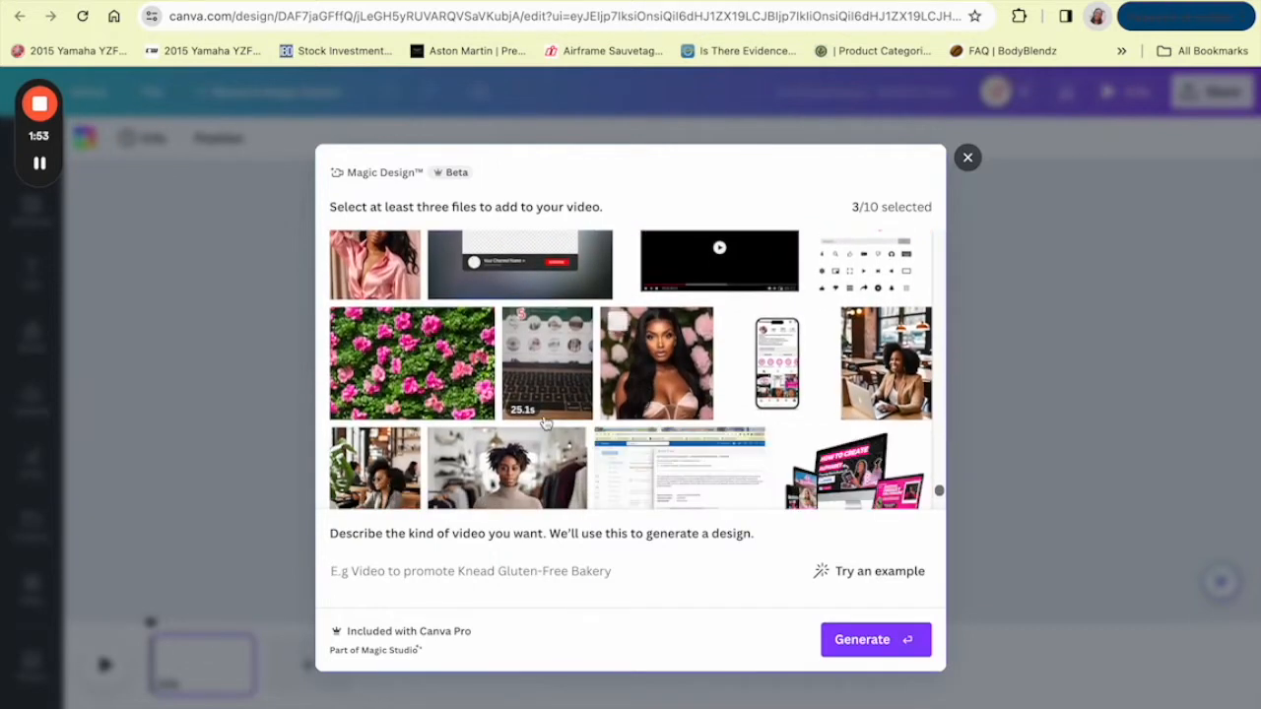
{"action": "left_click", "coordinate": [855, 318]}
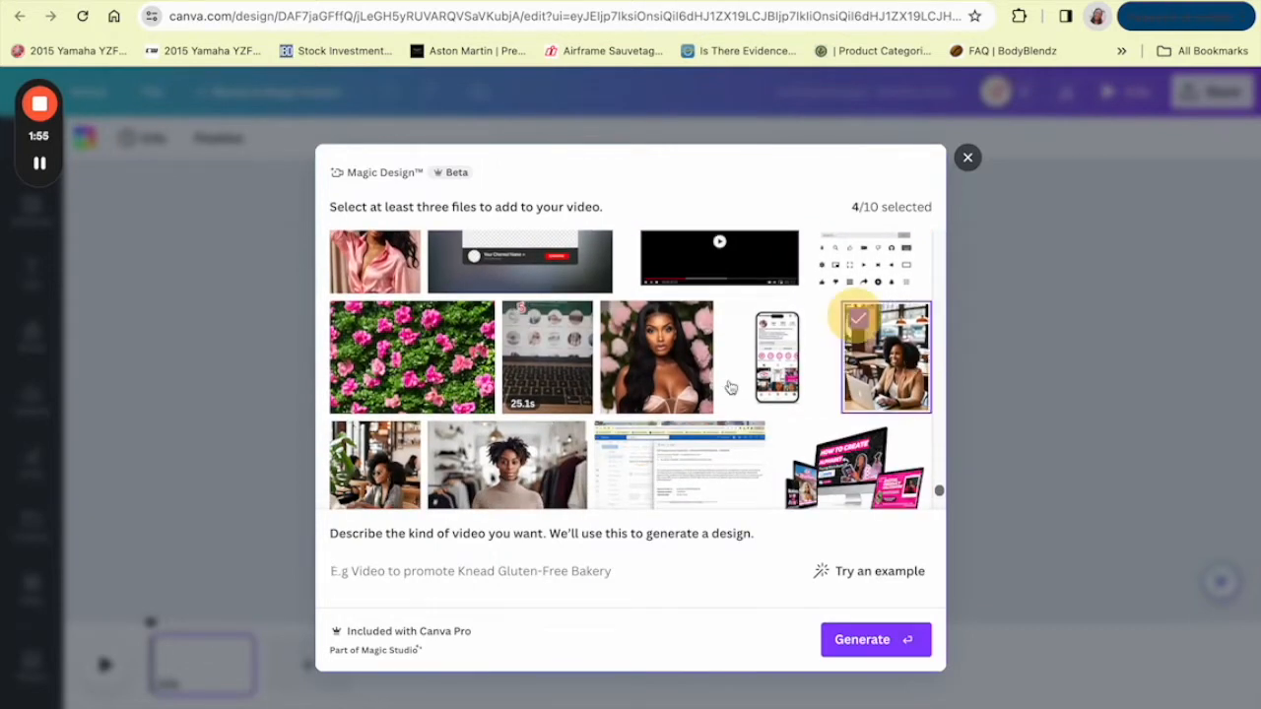
{"action": "left_click", "coordinate": [370, 454]}
{"action": "left_click", "coordinate": [459, 452]}
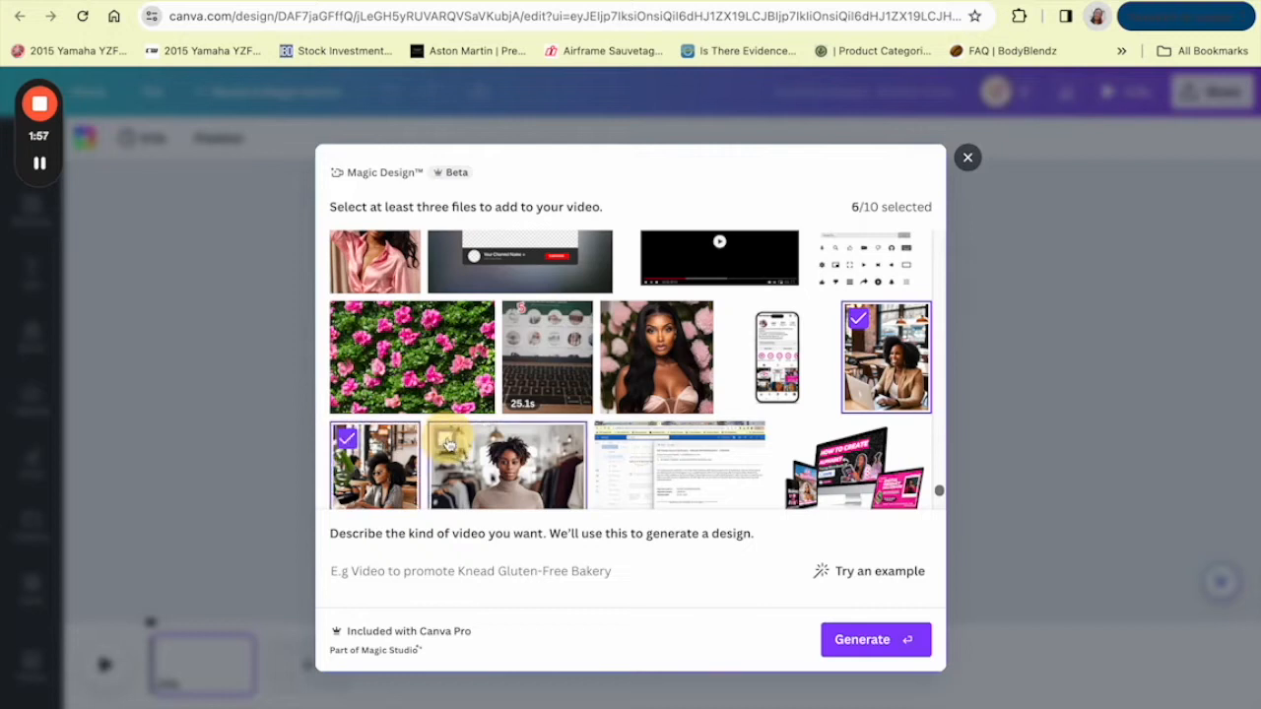
Describe the design as a video to showcase the benefits of social media marketing and generate it.
{"action": "left_click", "coordinate": [647, 585]}
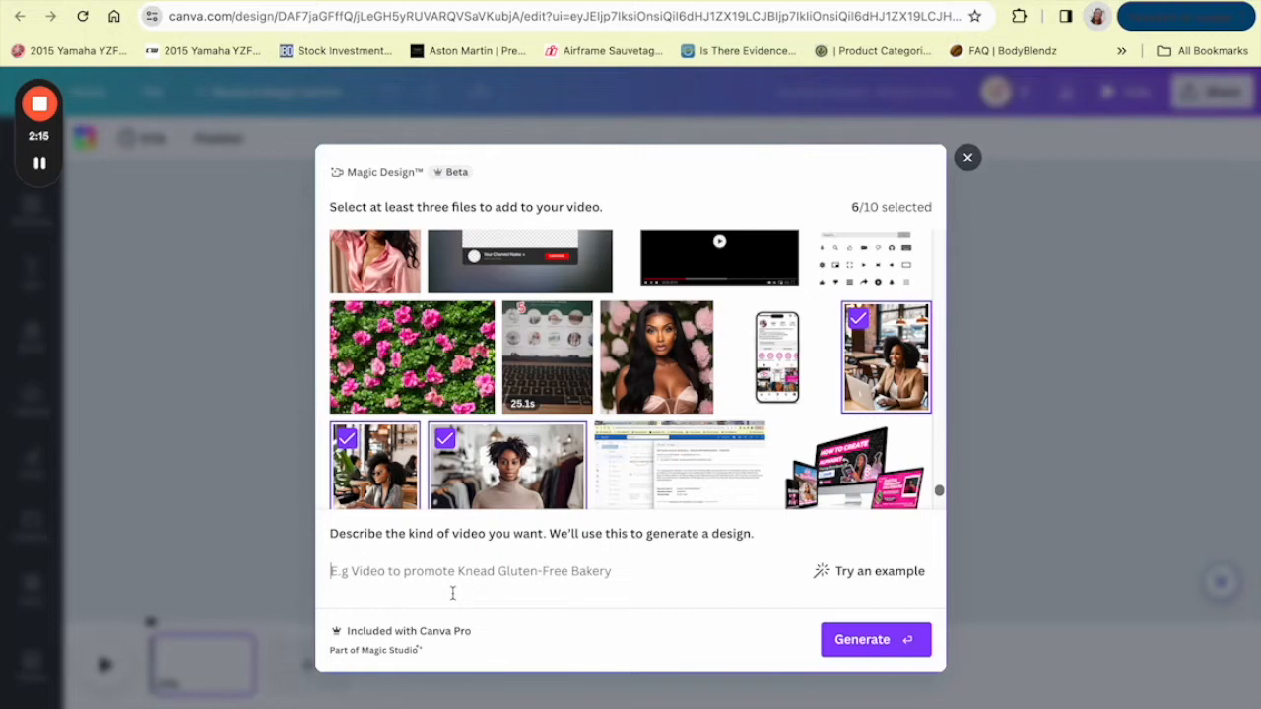
{"action": "left_click", "coordinate": [452, 593]}
{"action": "type", "text": "V"}
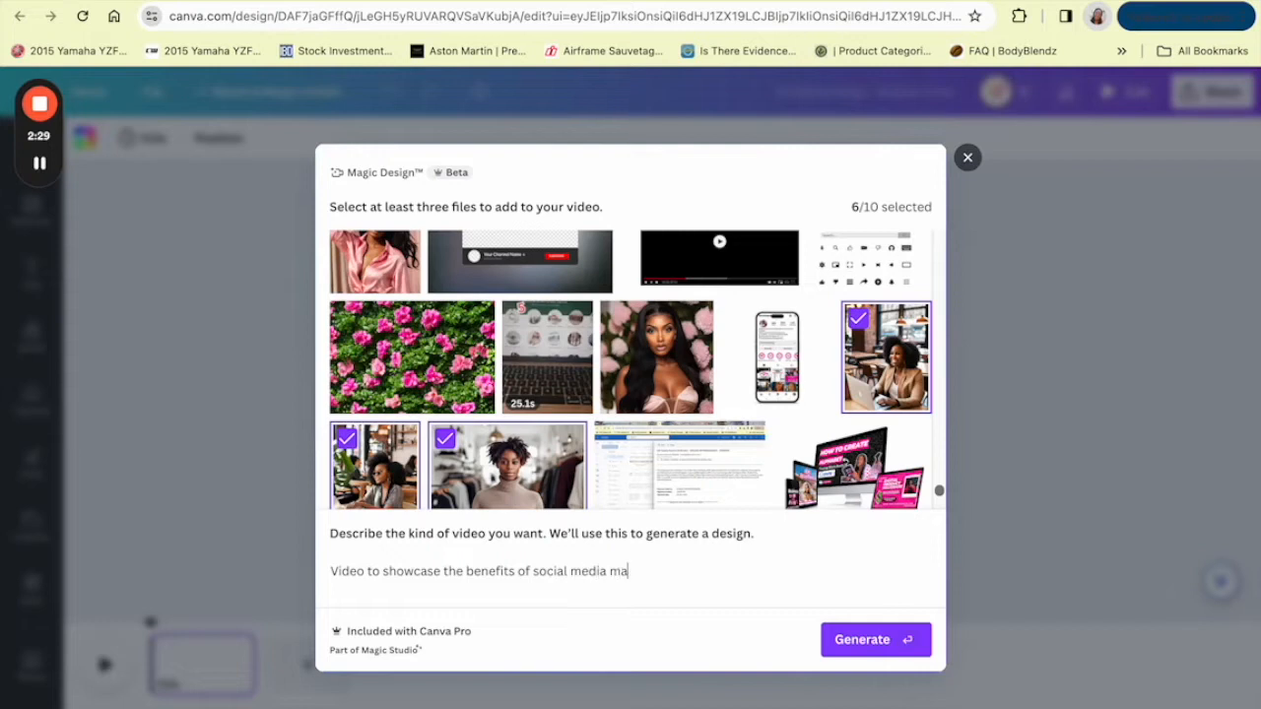
{"action": "left_click", "coordinate": [873, 640]}
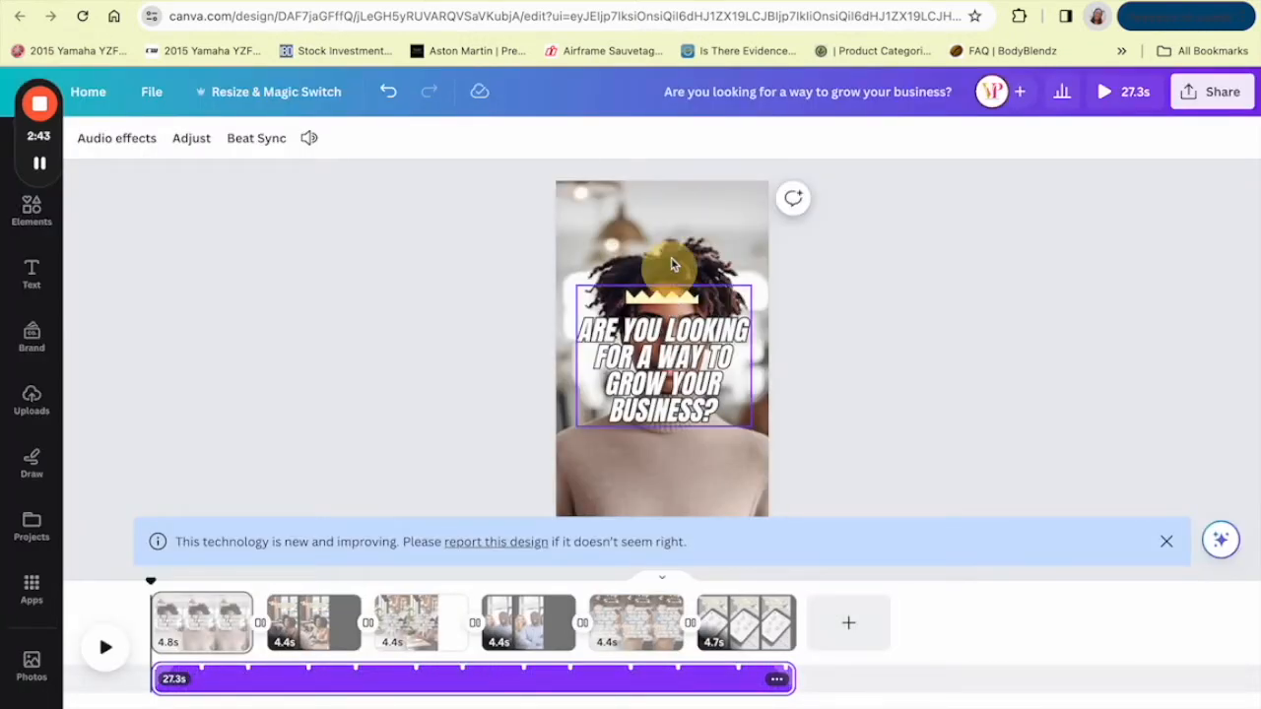
Move the first page's headline group below the woman's face and the third page's text up above the woman's face.
{"action": "left_click", "coordinate": [666, 375]}
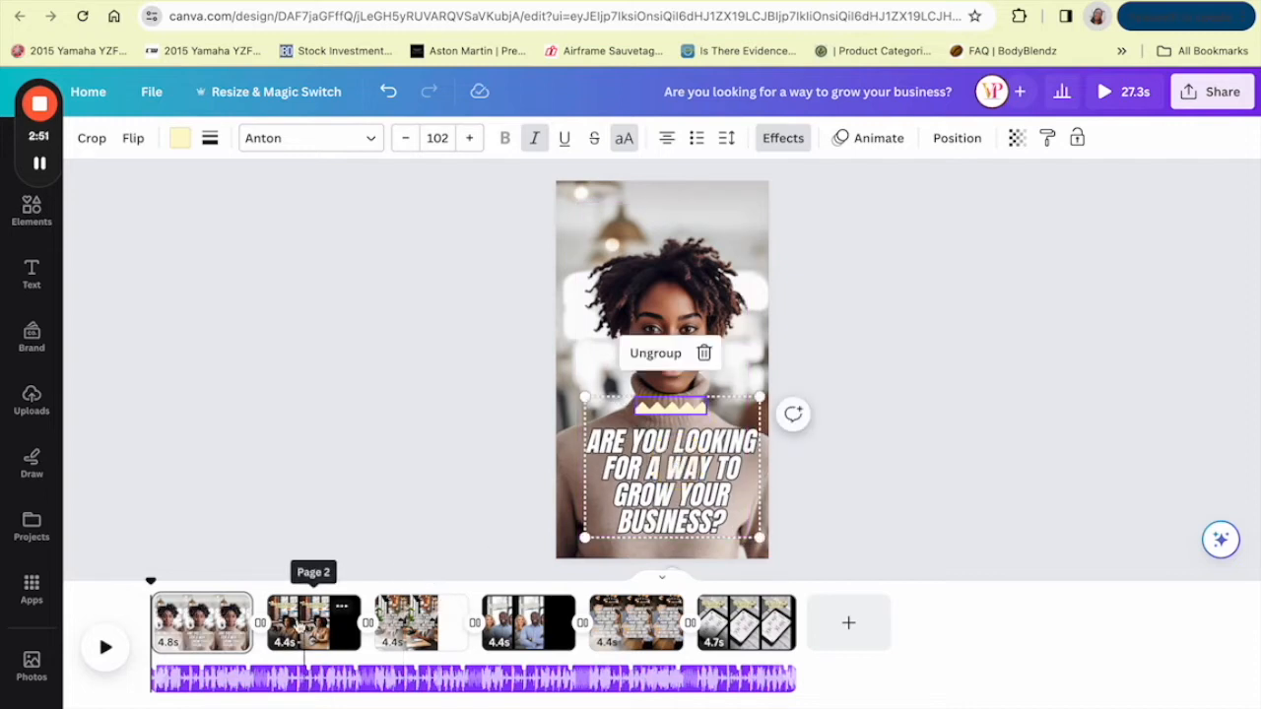
{"action": "left_click", "coordinate": [291, 619]}
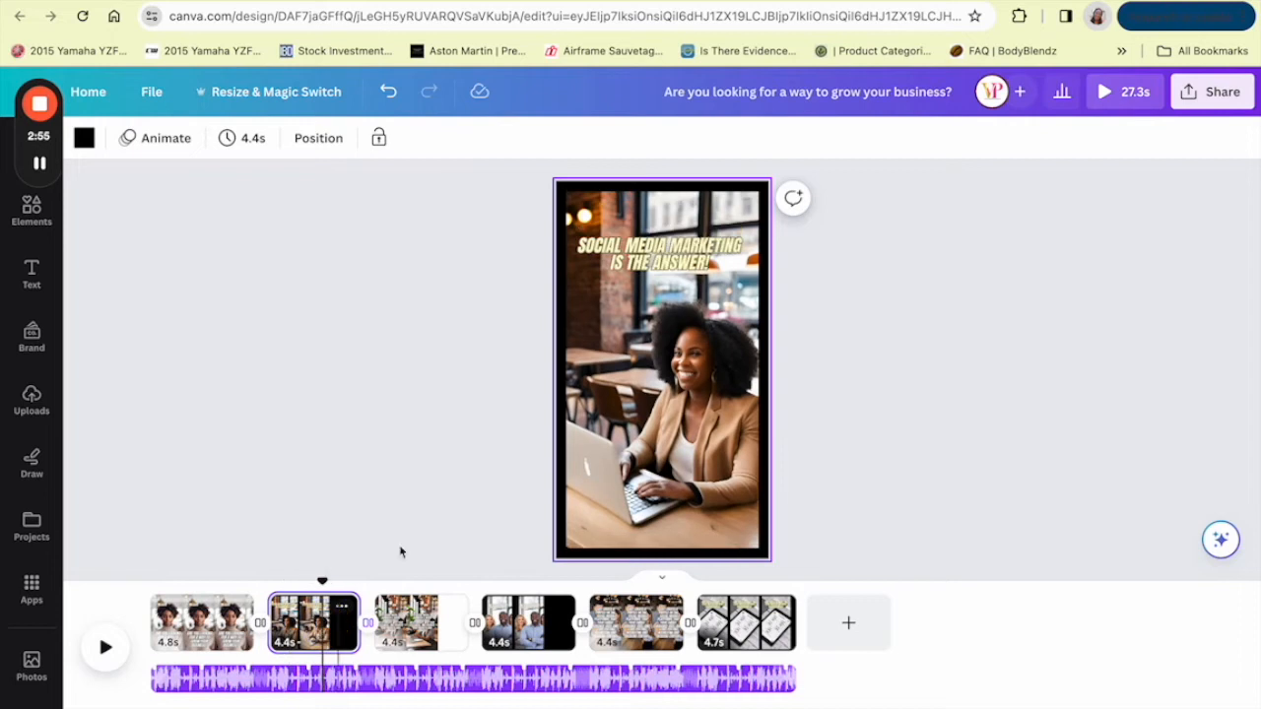
{"action": "left_click", "coordinate": [414, 626]}
{"action": "left_click", "coordinate": [667, 352]}
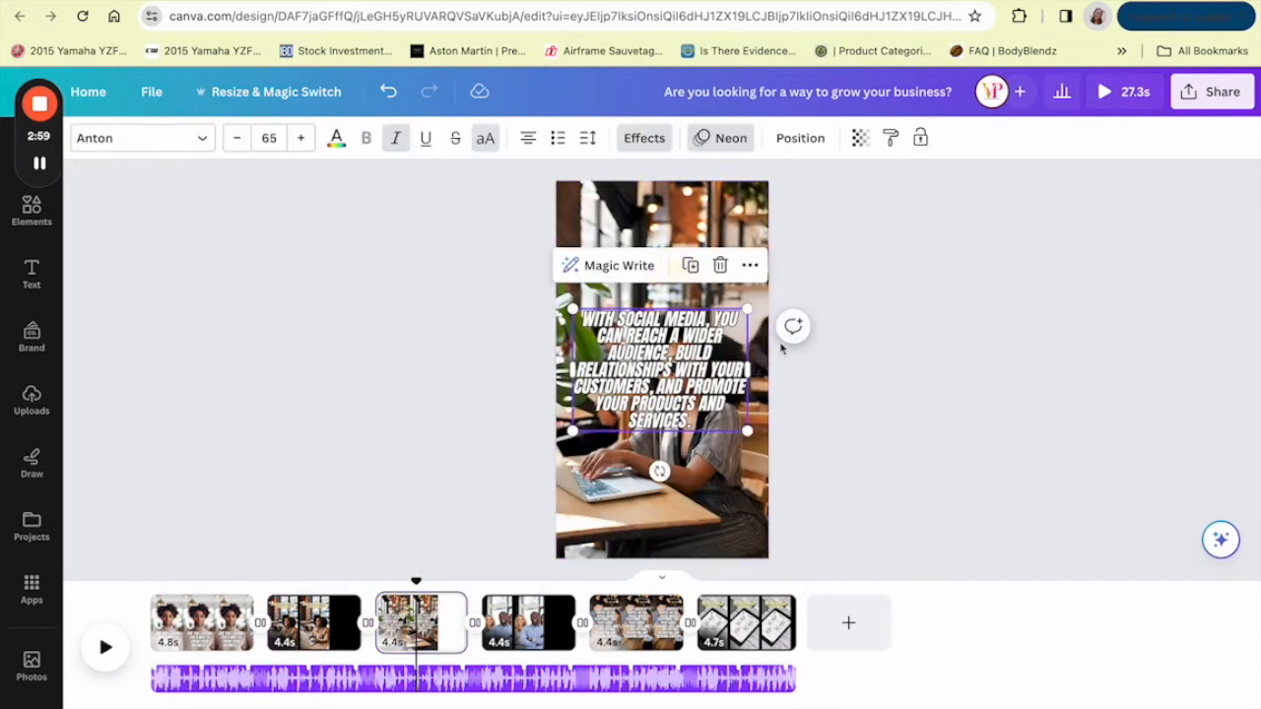
{"action": "left_click", "coordinate": [871, 346]}
{"action": "left_click_drag", "start_coordinate": [690, 394], "coordinate": [694, 282]}
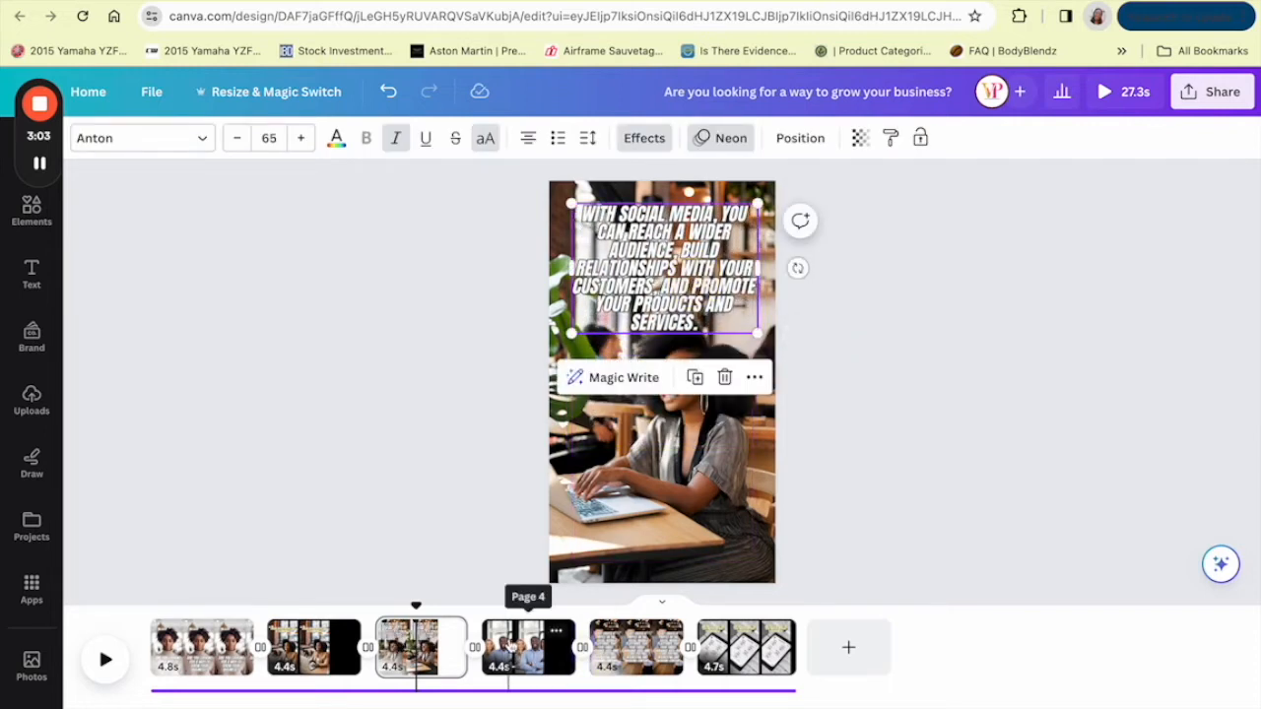
Review the fourth page and move the fifth page's text group down below the man's face.
{"action": "left_click", "coordinate": [523, 648]}
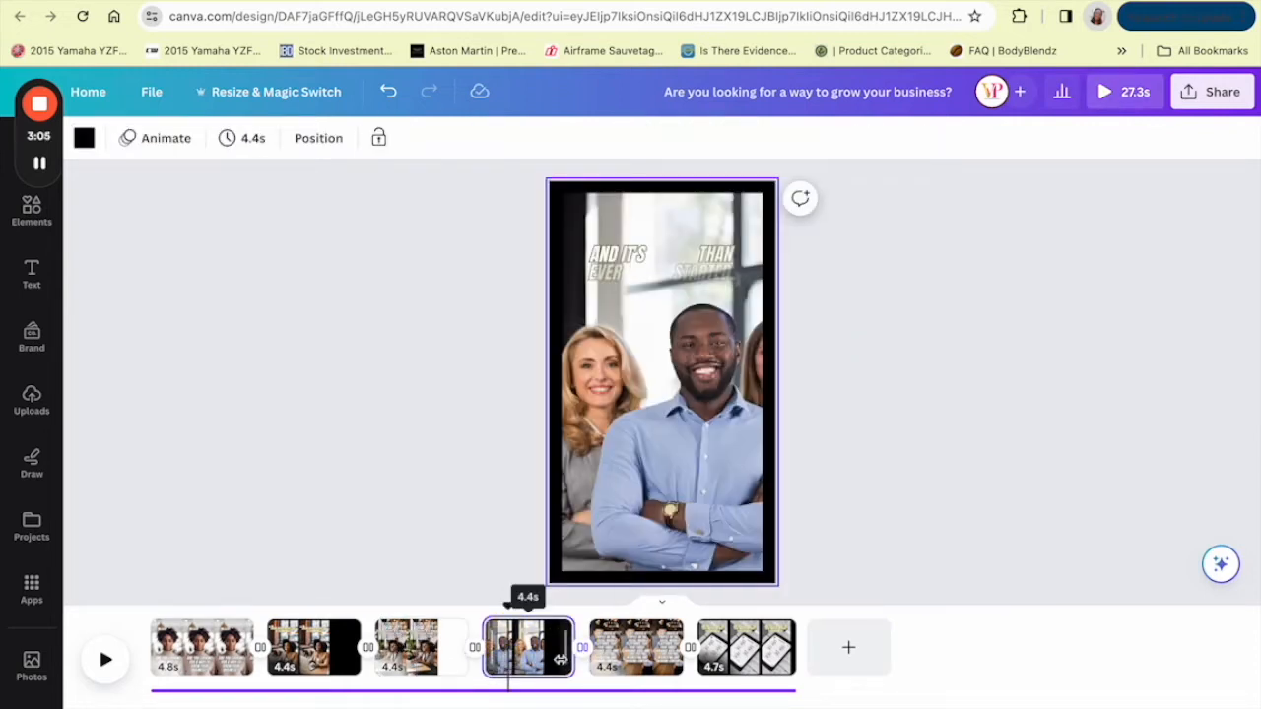
{"action": "left_click", "coordinate": [560, 650]}
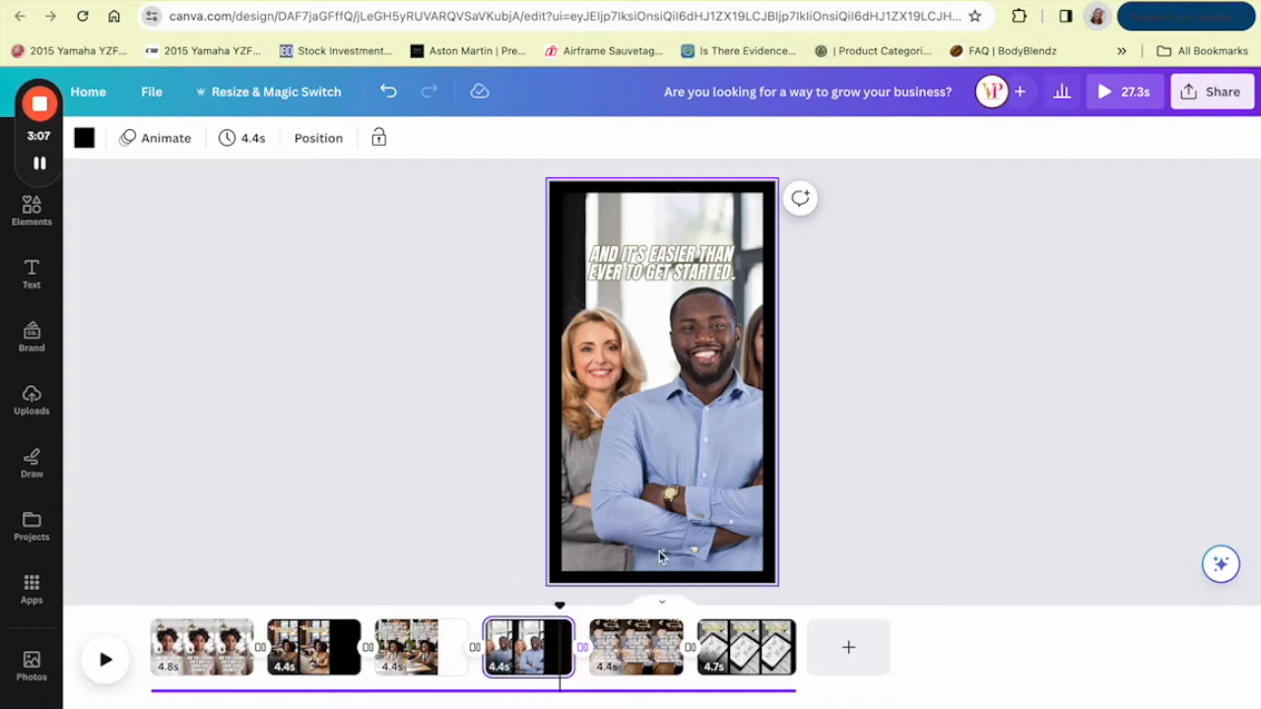
{"action": "left_click", "coordinate": [649, 647]}
{"action": "left_click", "coordinate": [654, 444]}
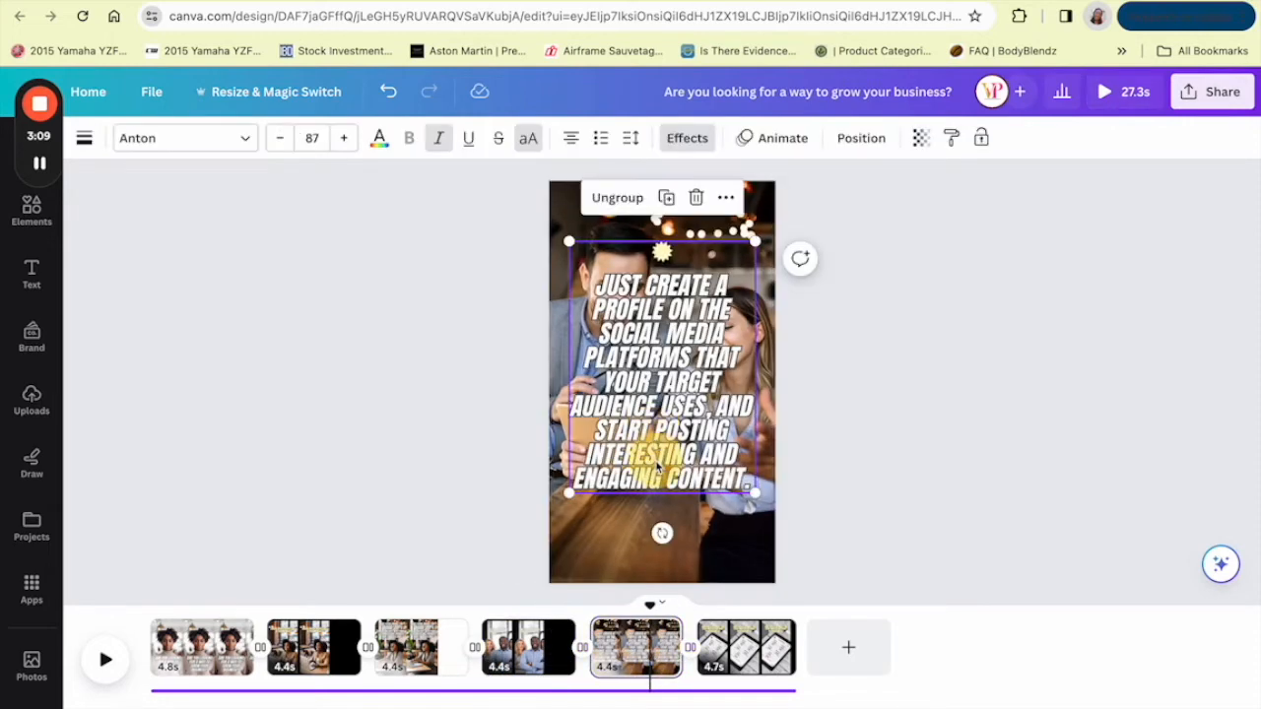
{"action": "left_click_drag", "start_coordinate": [666, 341], "coordinate": [666, 408]}
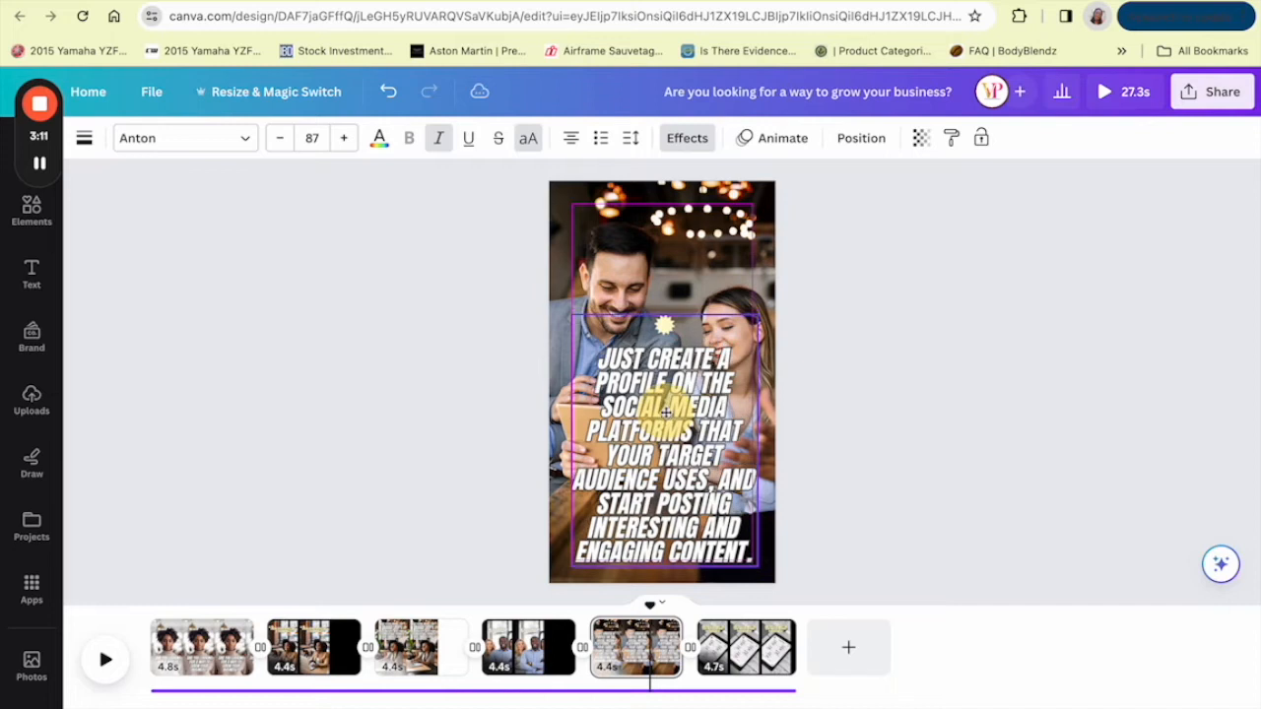
Check the text on the last page and play the whole video from the beginning.
{"action": "left_click", "coordinate": [761, 647]}
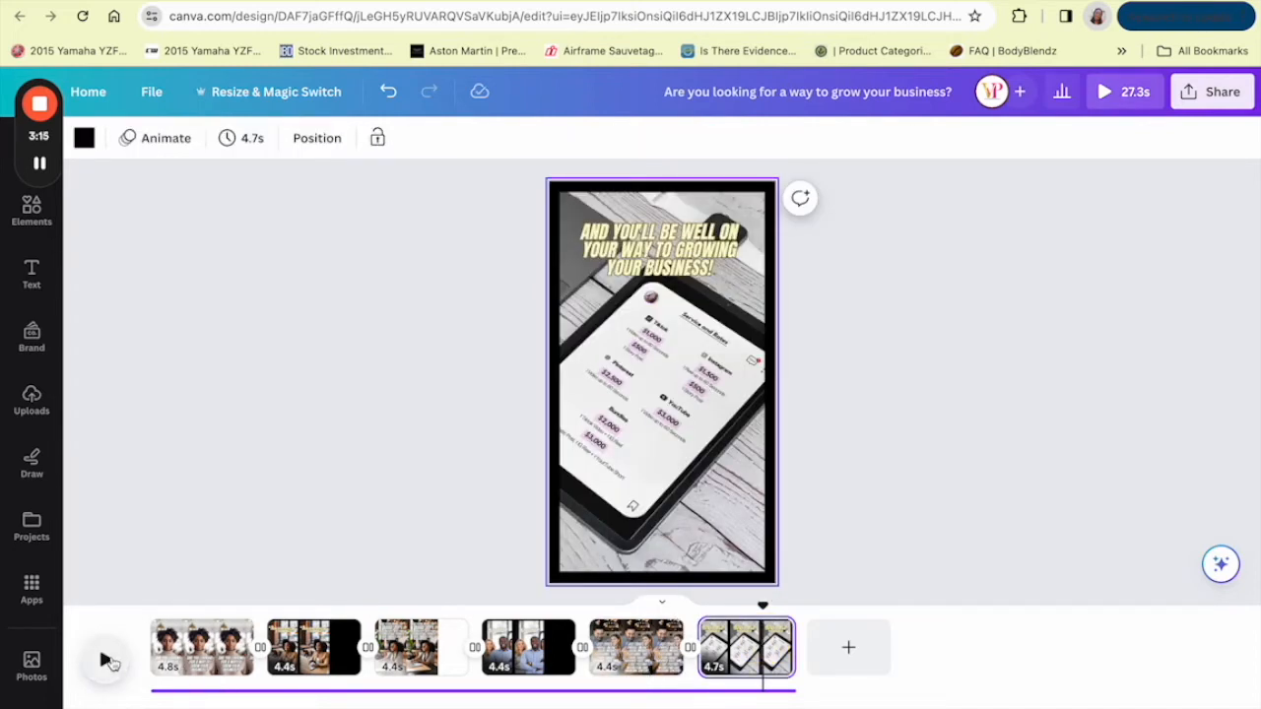
{"action": "left_click", "coordinate": [698, 264]}
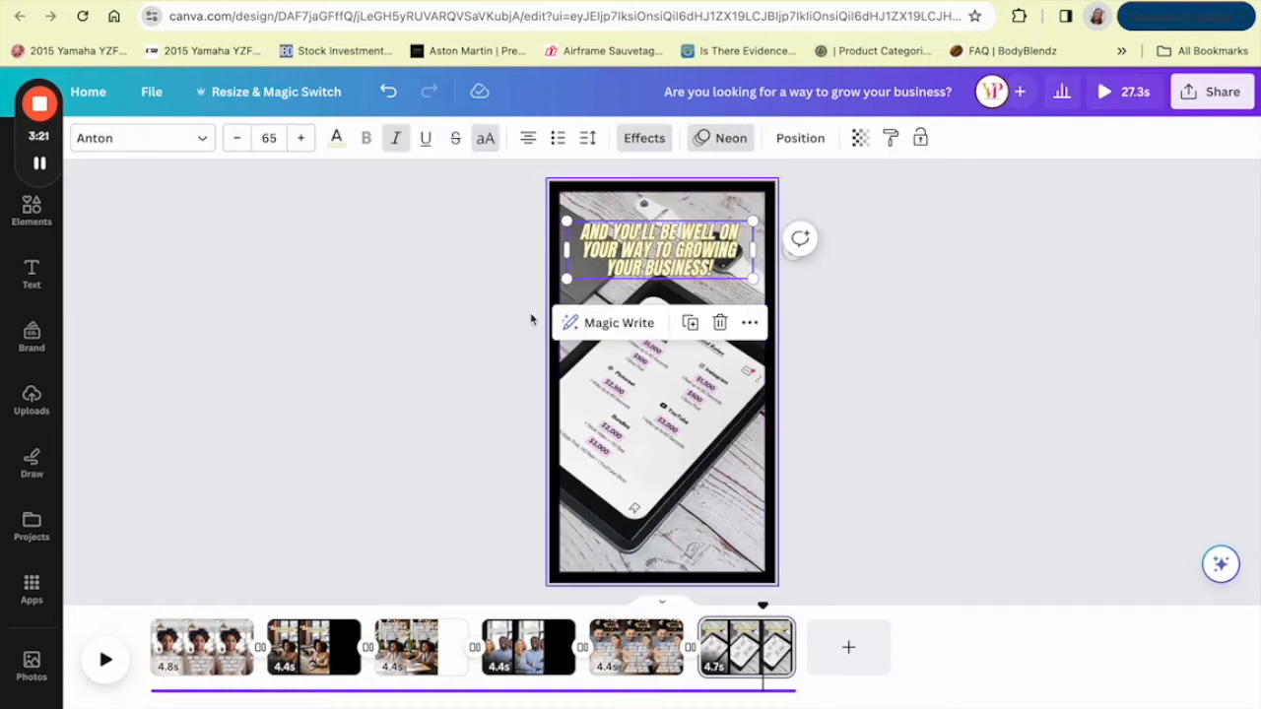
{"action": "left_click", "coordinate": [155, 690]}
{"action": "left_click", "coordinate": [108, 660]}
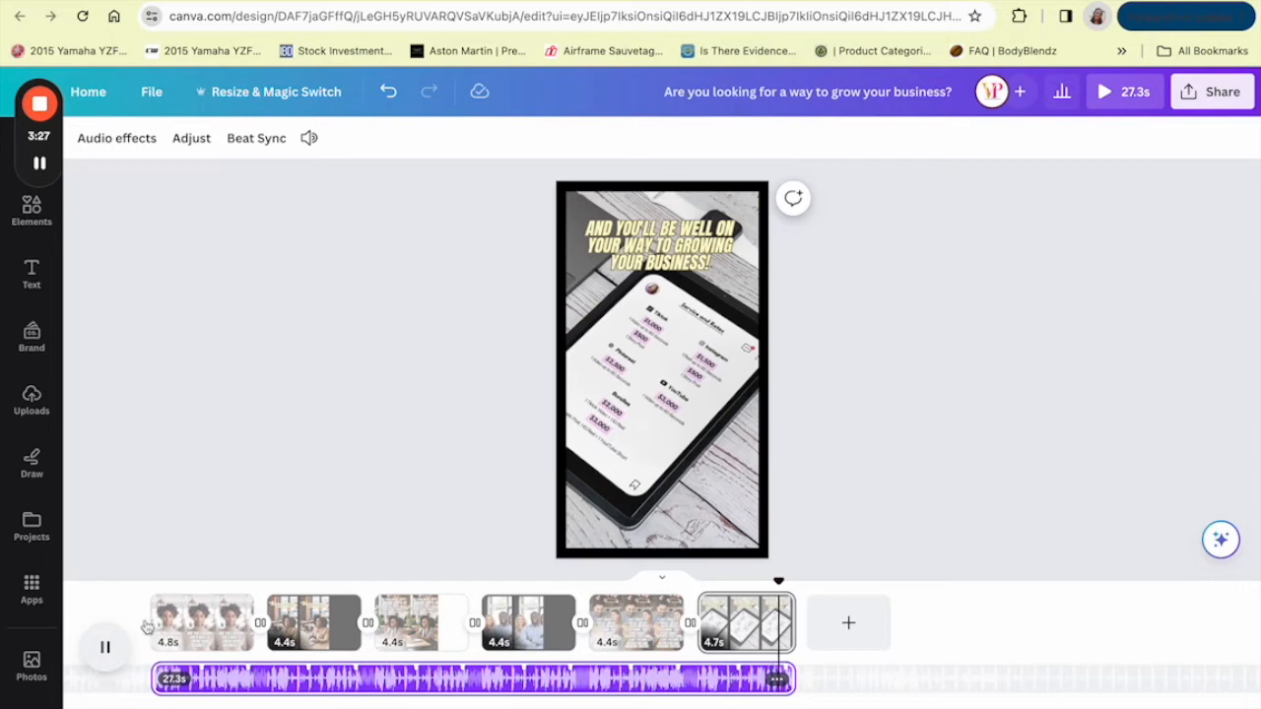
{"action": "left_click_drag", "start_coordinate": [796, 584], "coordinate": [143, 582]}
{"action": "left_click", "coordinate": [107, 660]}
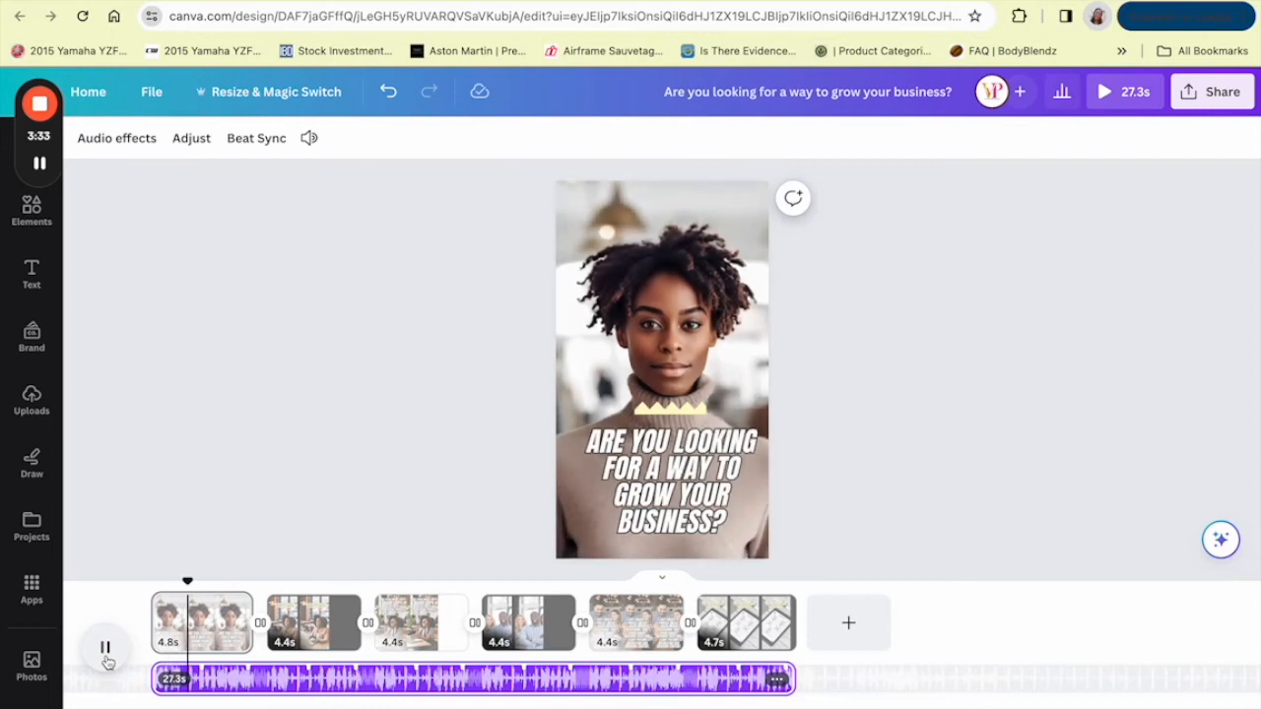